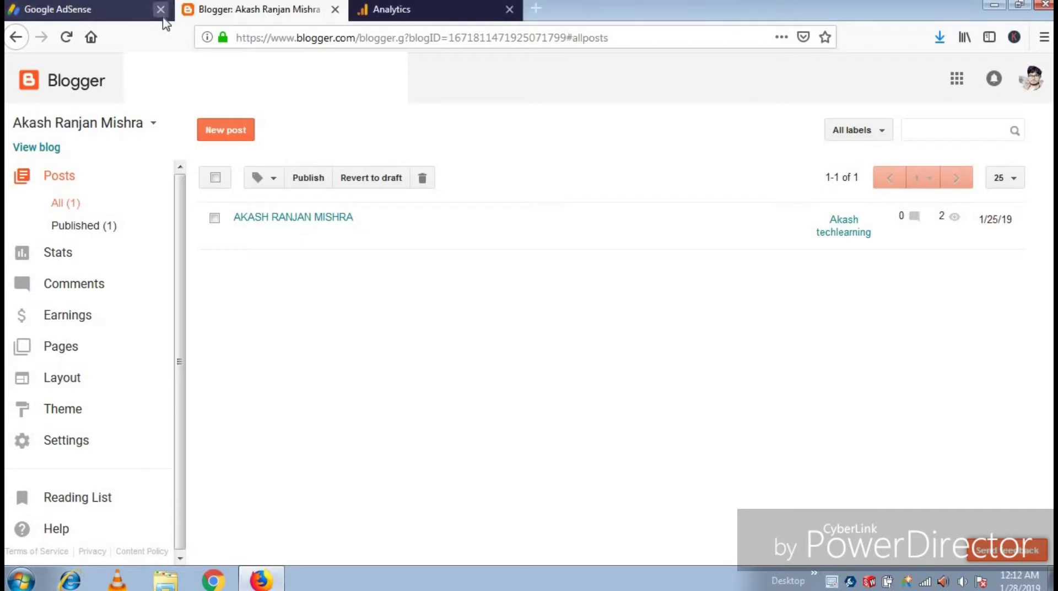
# Step: Close the Google AdSense page and look over the users overview and active users on Google Analytics Home
pyautogui.click(160, 10)
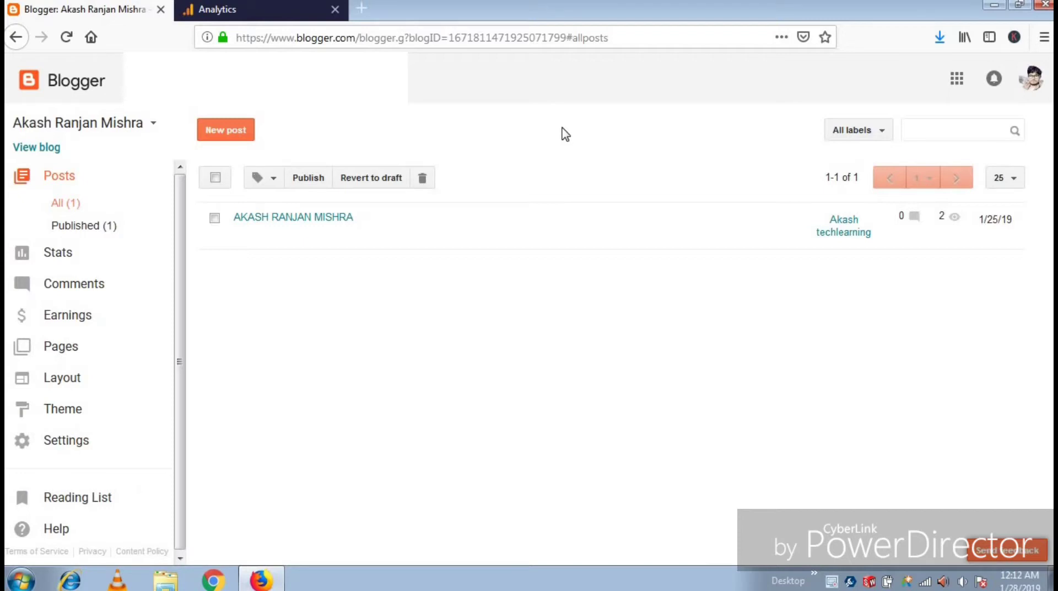
pyautogui.click(242, 12)
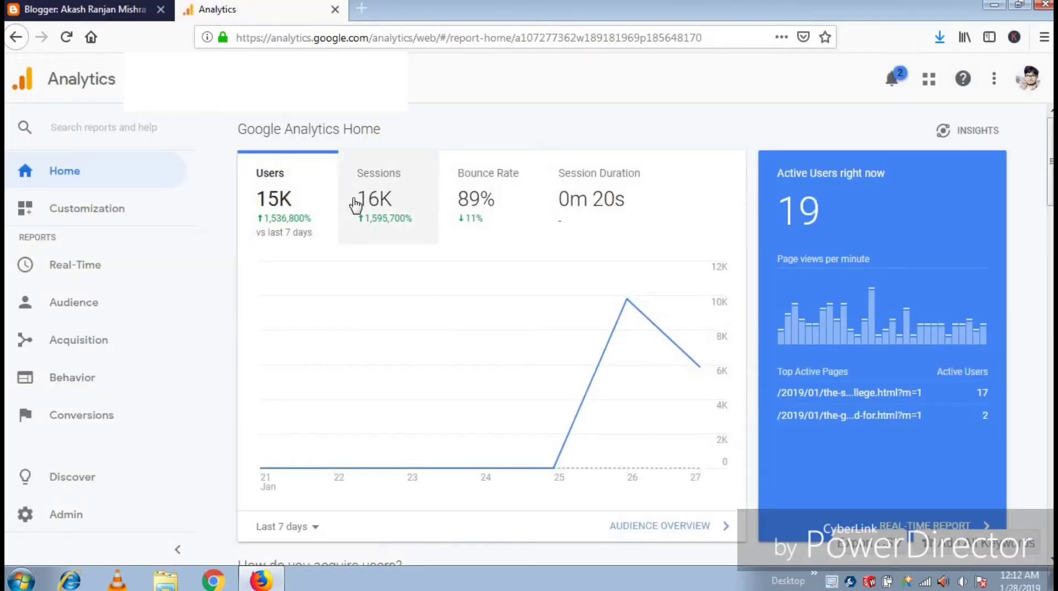
pyautogui.scroll(-2, 467, 163)
pyautogui.scroll(2, 467, 163)
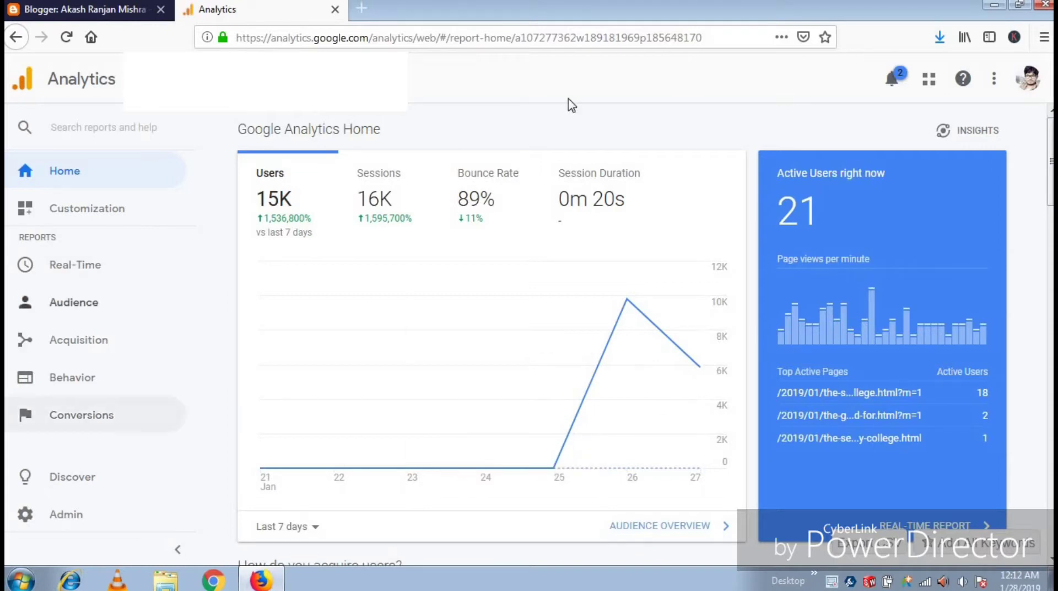
pyautogui.moveTo(639, 291)
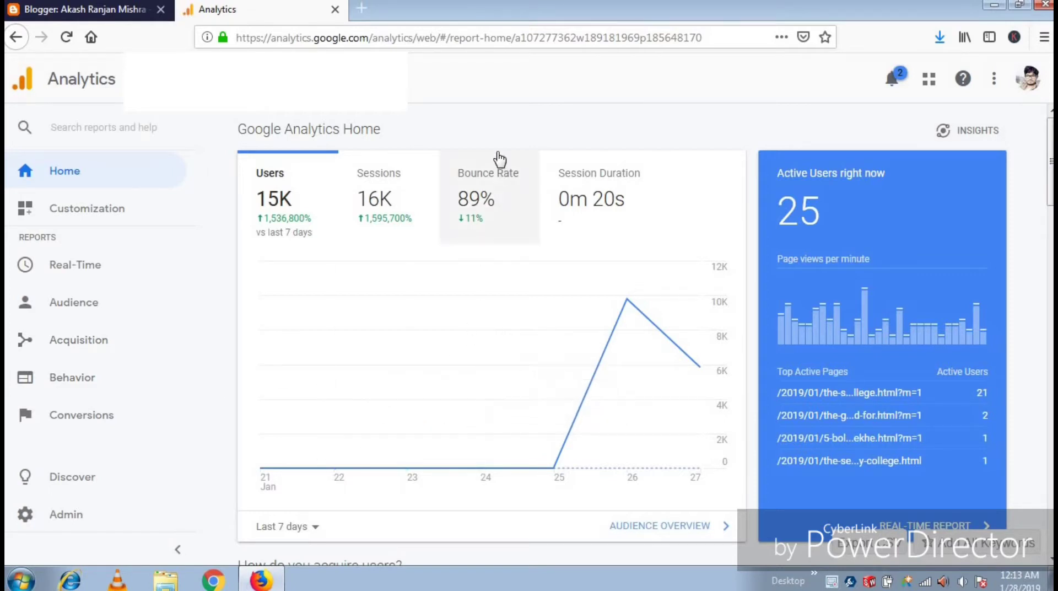
# Step: Open the live blog from Blogger, look through its profile post, and return to the Blogger posts list
pyautogui.click(126, 17)
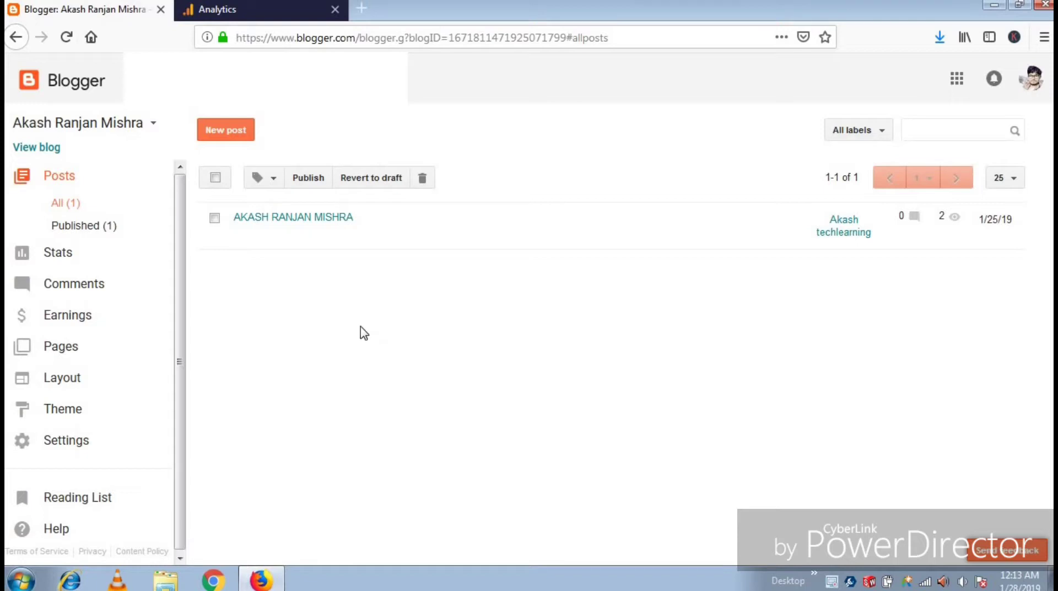
pyautogui.click(49, 149)
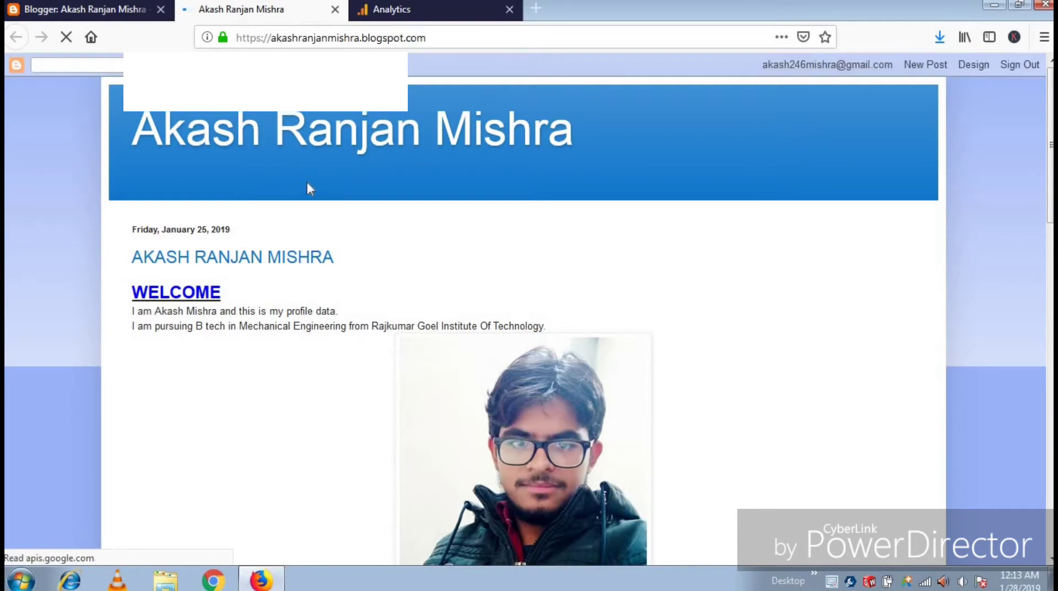
pyautogui.scroll(-4, 466, 244)
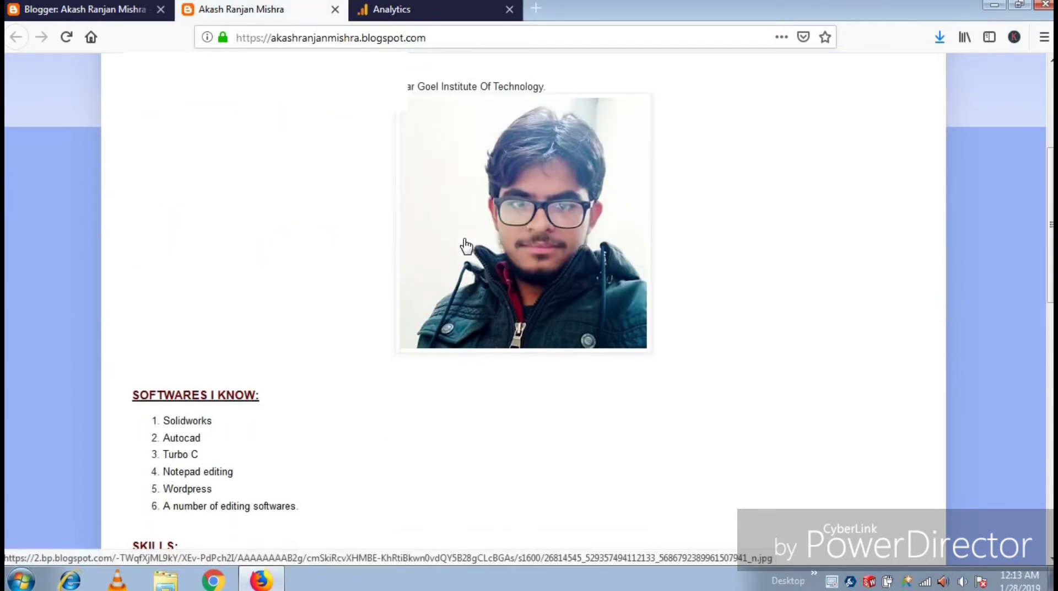
pyautogui.scroll(4, 465, 244)
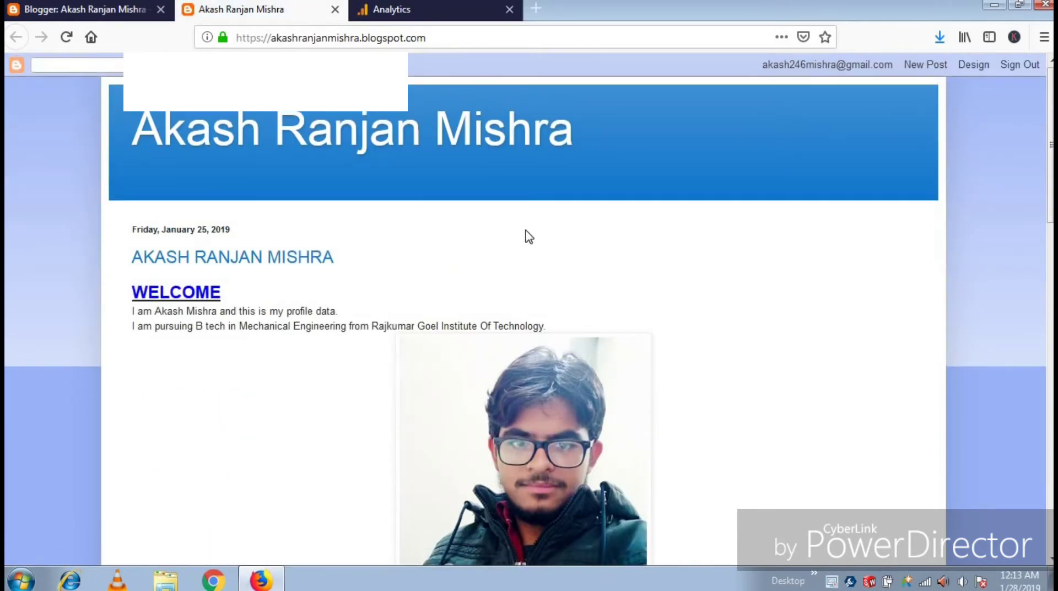
pyautogui.scroll(-10, 527, 237)
pyautogui.scroll(10, 526, 237)
pyautogui.click(101, 10)
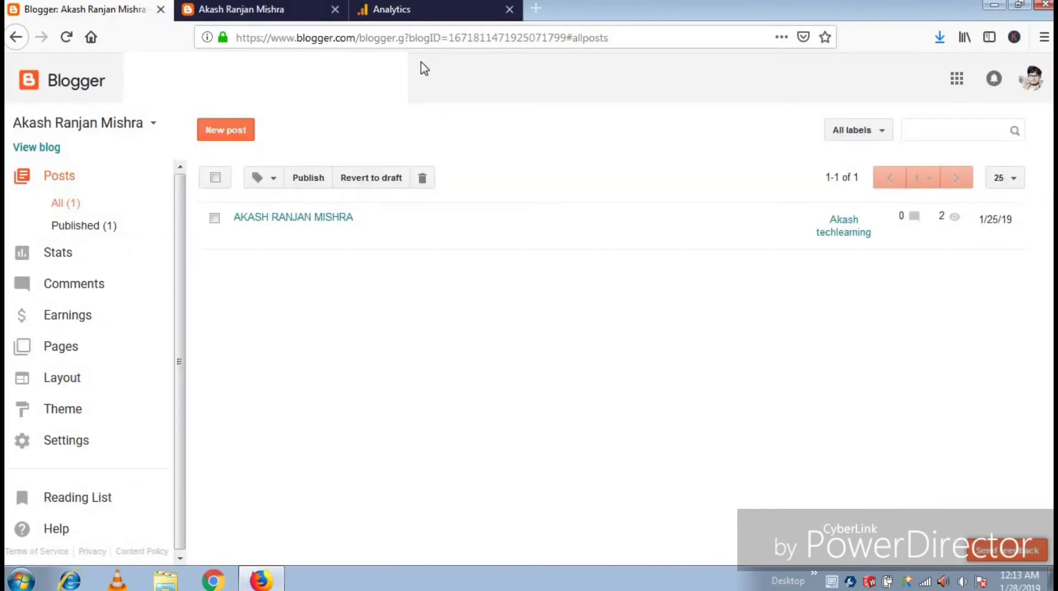
# Step: Switch to Google Analytics and start creating a new website property in the admin settings
pyautogui.click(424, 8)
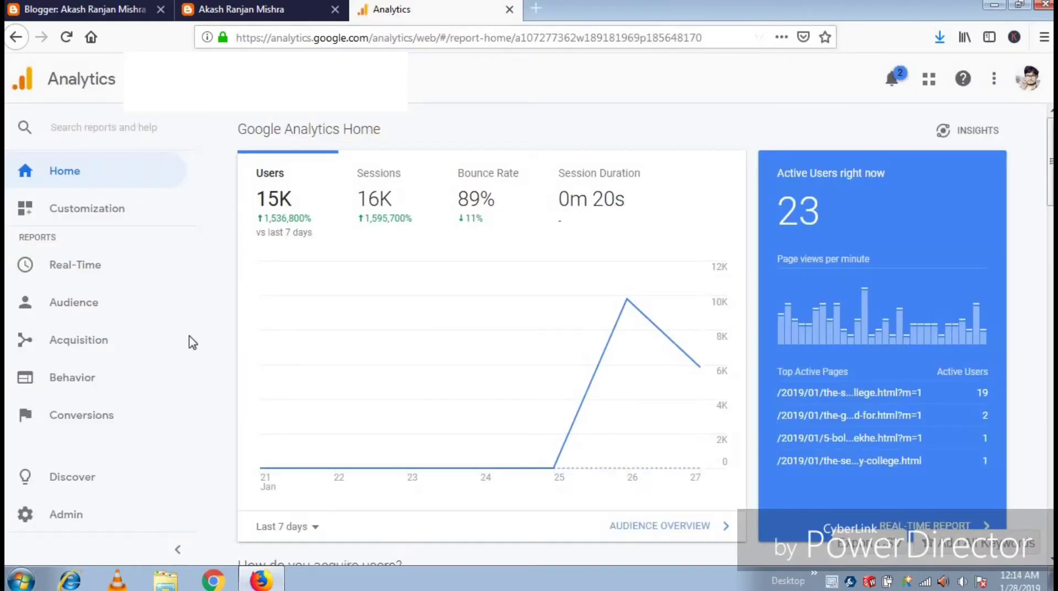
pyautogui.click(106, 518)
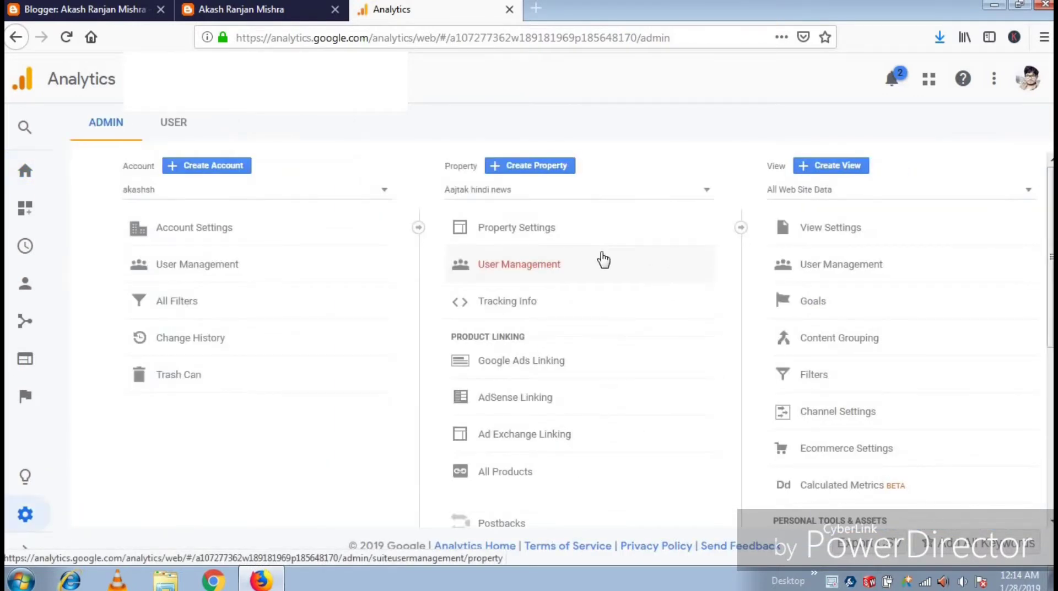
pyautogui.click(540, 172)
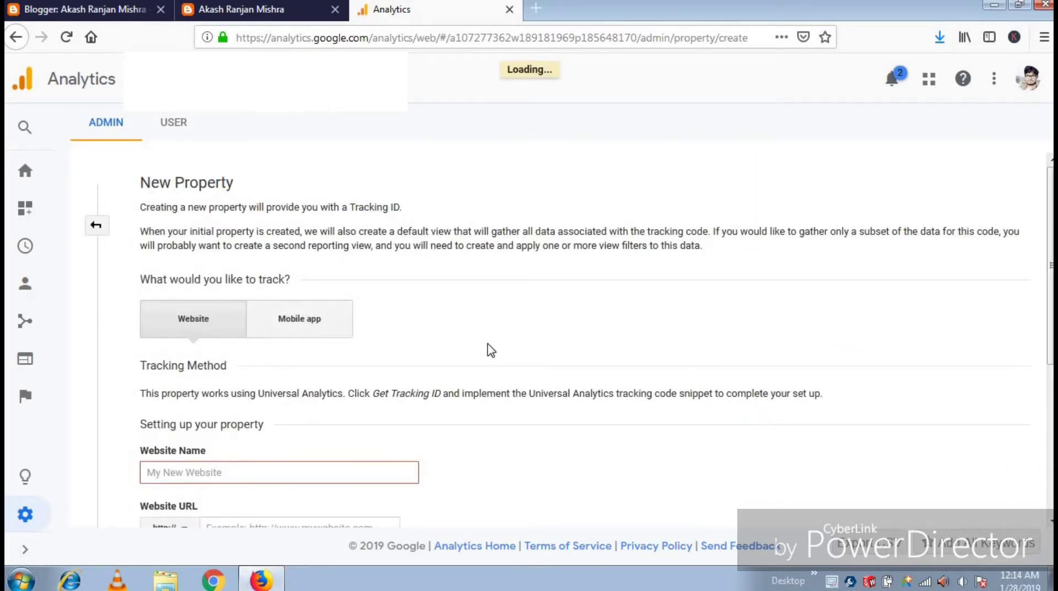
pyautogui.scroll(-2, 482, 348)
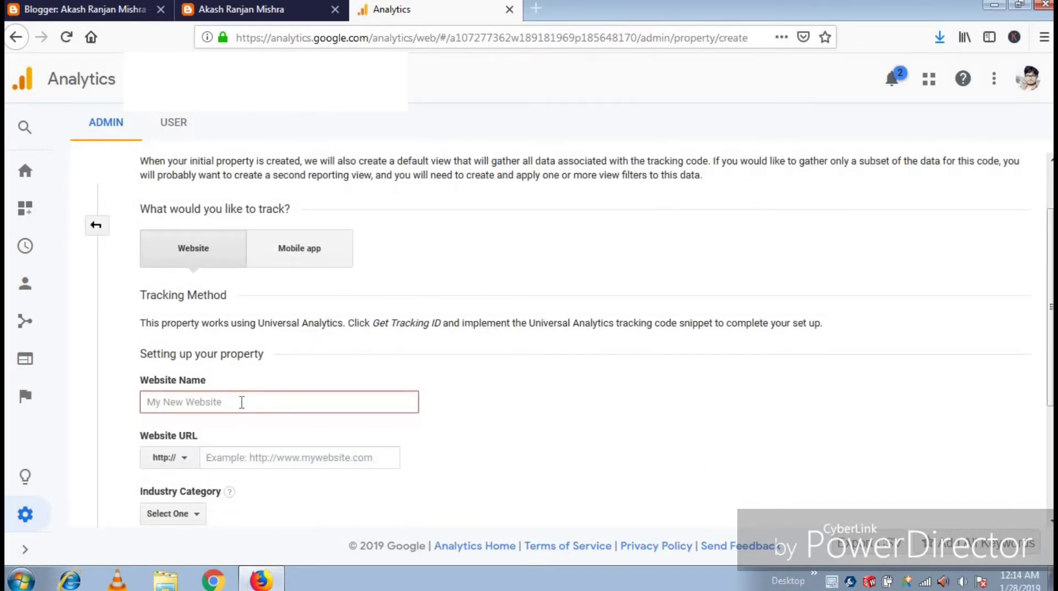
# Step: Paste the blog's title as the website name of the new property
pyautogui.click(221, 10)
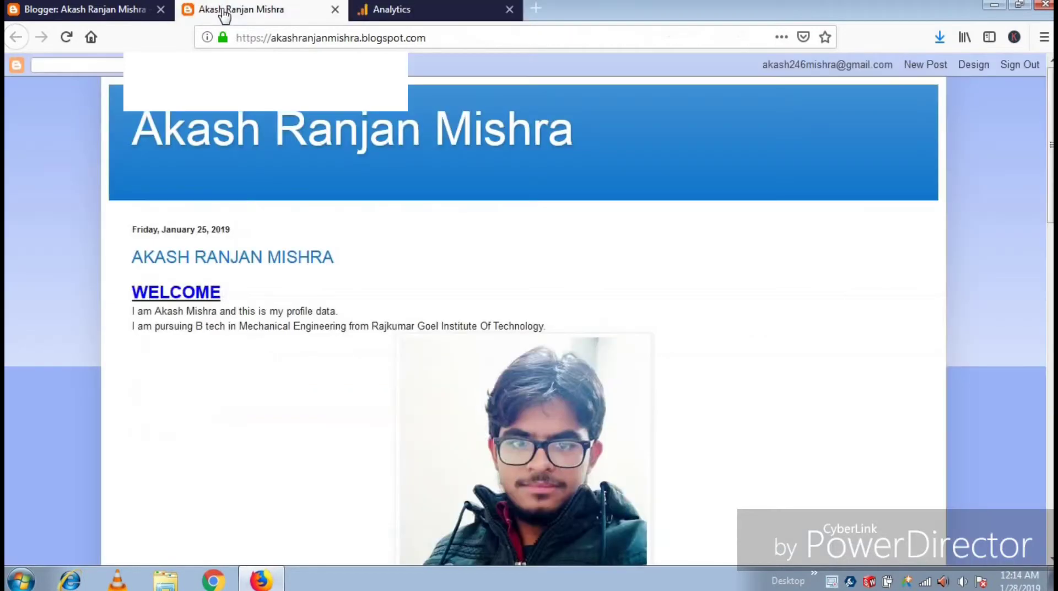
pyautogui.click(88, 12)
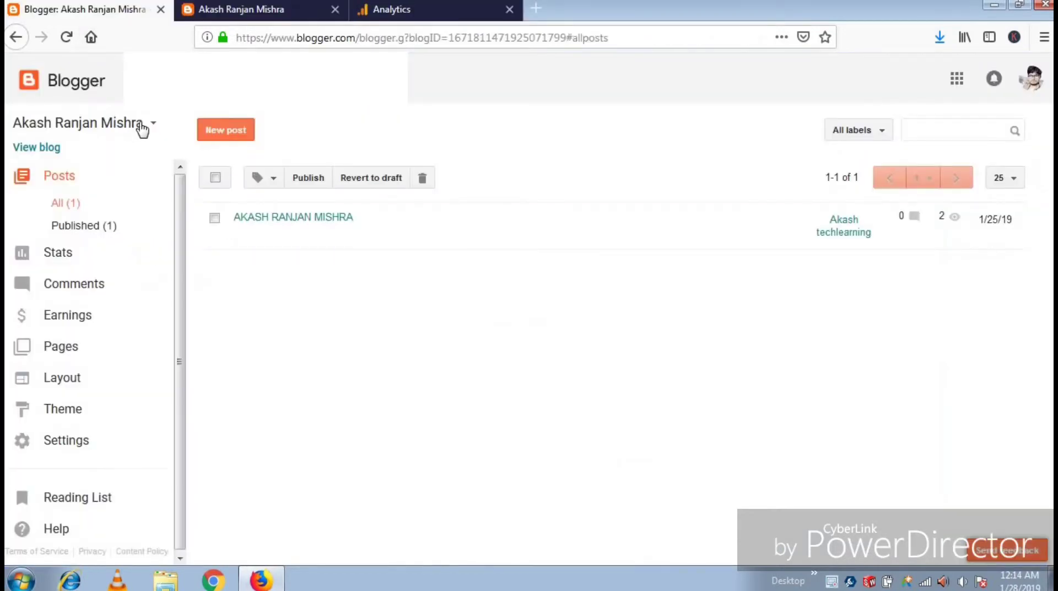
pyautogui.click(391, 9)
pyautogui.rightClick(259, 402)
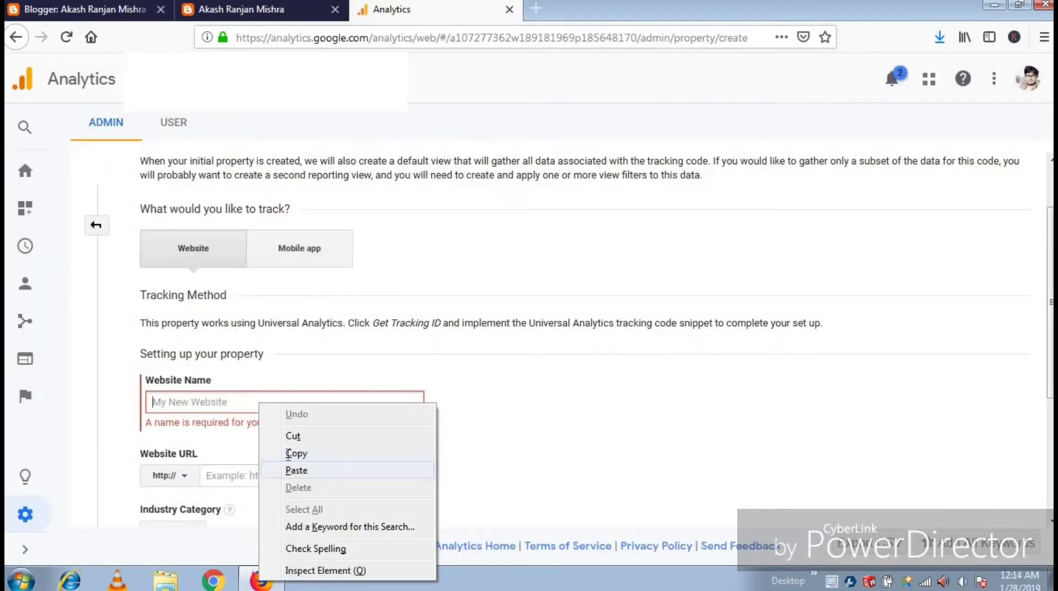
pyautogui.click(292, 470)
pyautogui.scroll(-3, 337, 425)
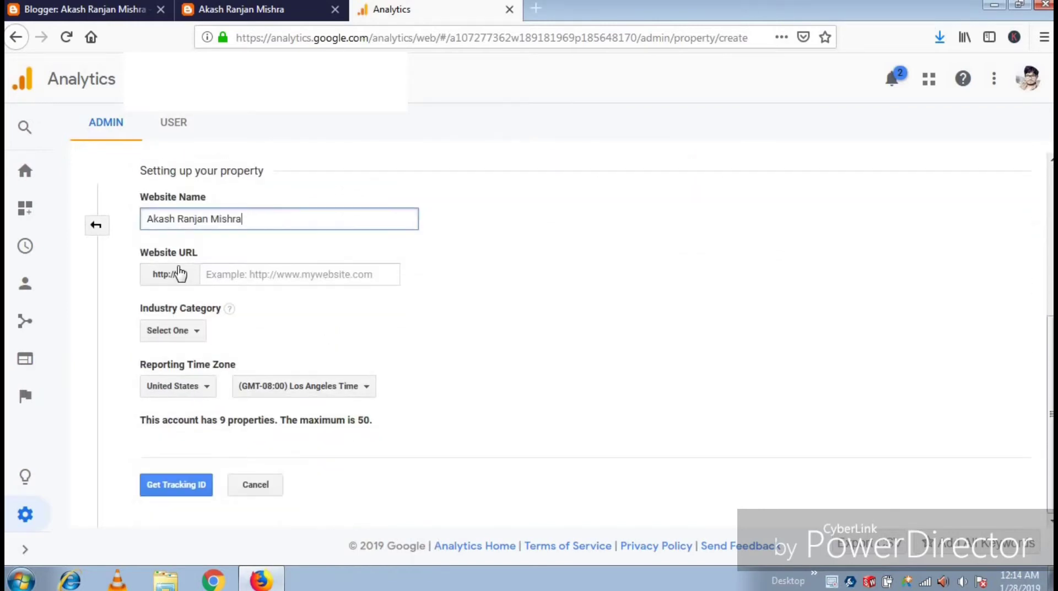
pyautogui.click(185, 275)
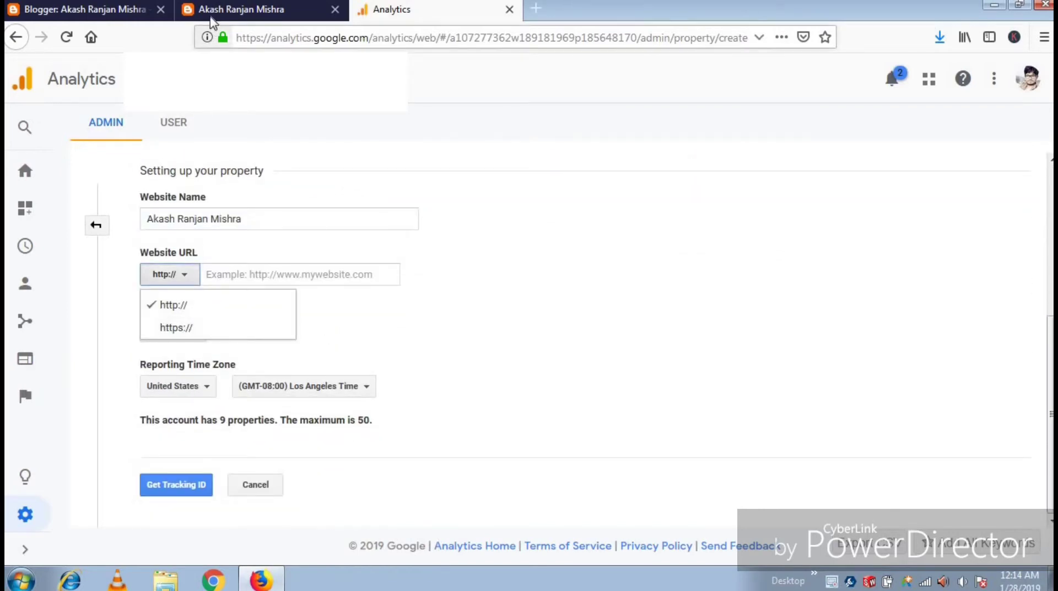
pyautogui.click(210, 15)
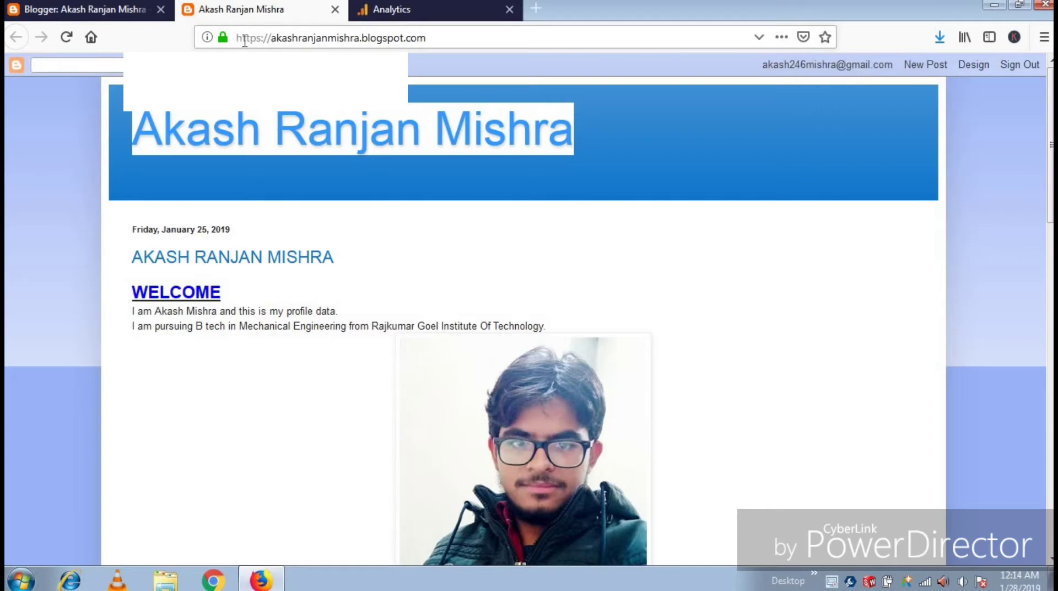
pyautogui.click(383, 12)
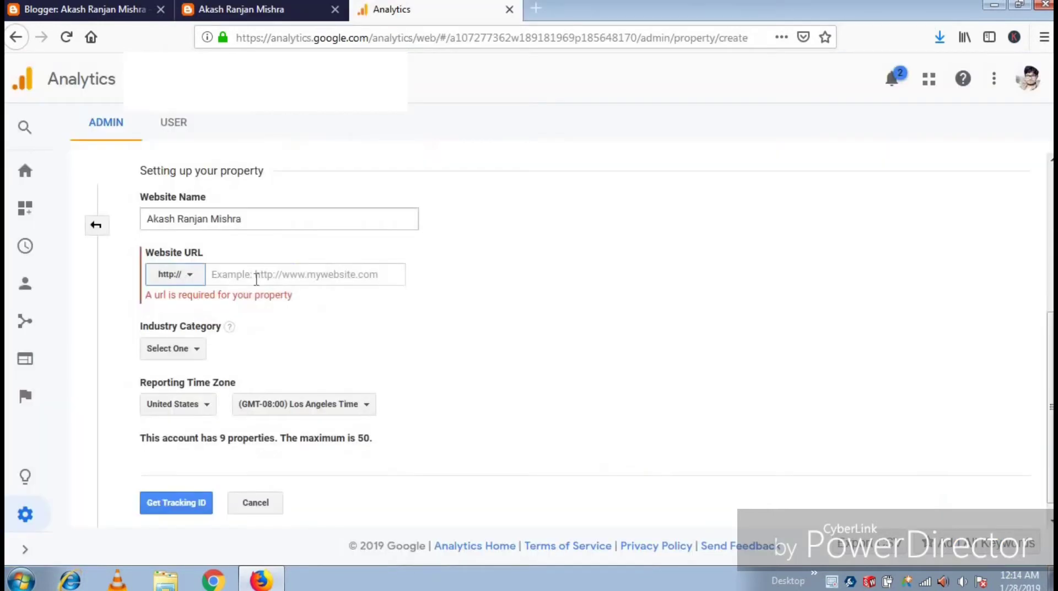
pyautogui.click(176, 276)
pyautogui.click(190, 329)
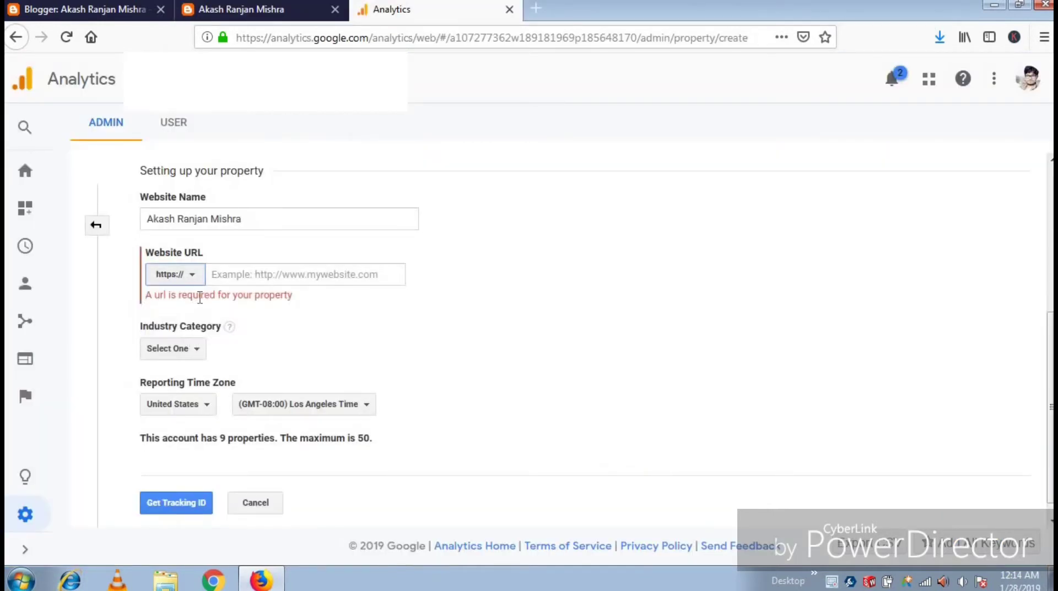
pyautogui.click(284, 274)
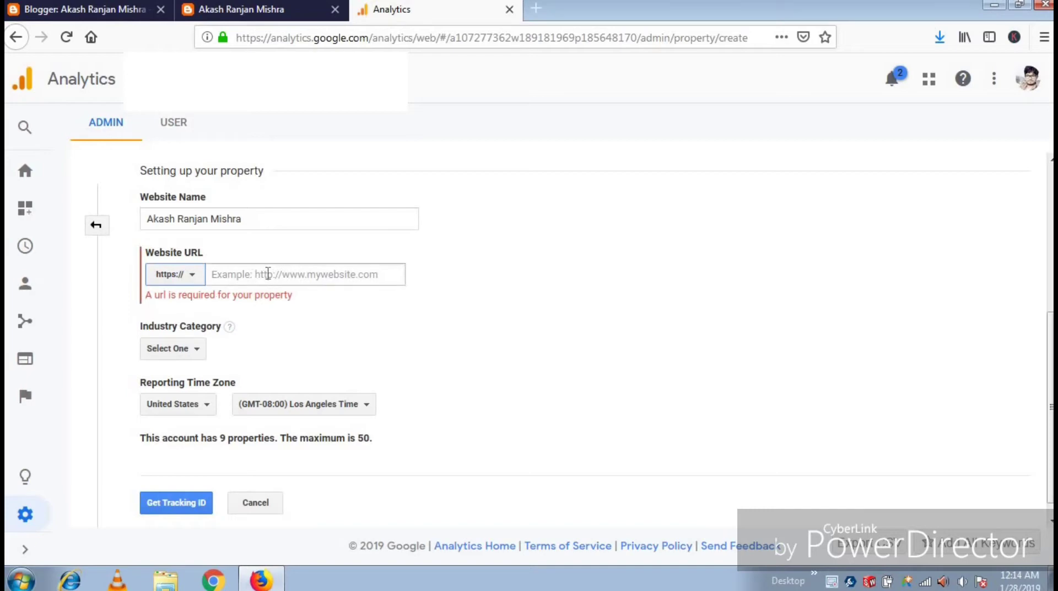
# Step: Copy the blog's address from its open page and enter it as the property's website URL without the protocol
pyautogui.click(292, 9)
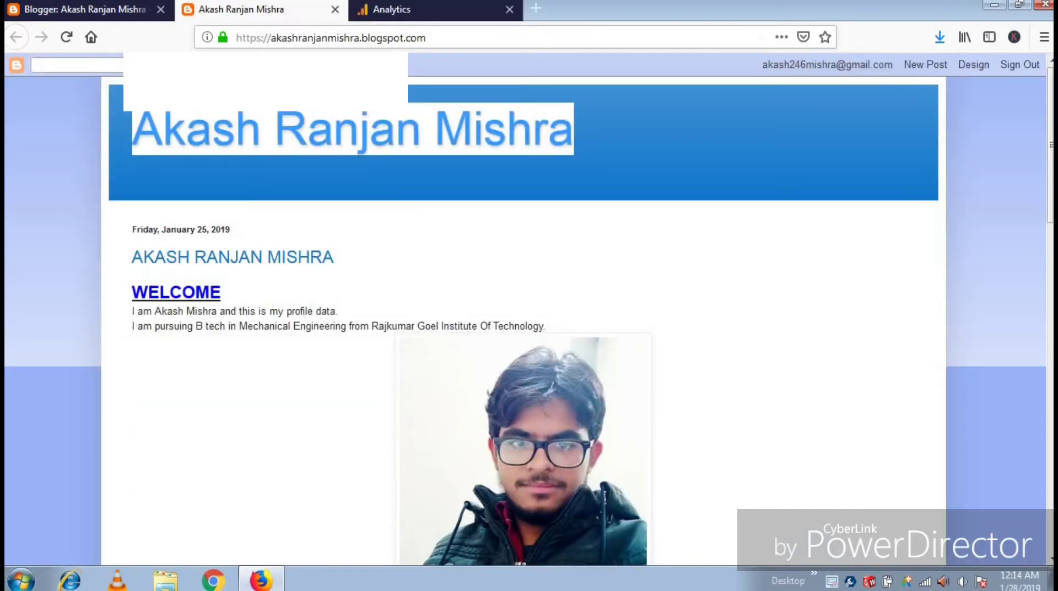
pyautogui.click(294, 40)
pyautogui.hotkey('ctrl', 'c')
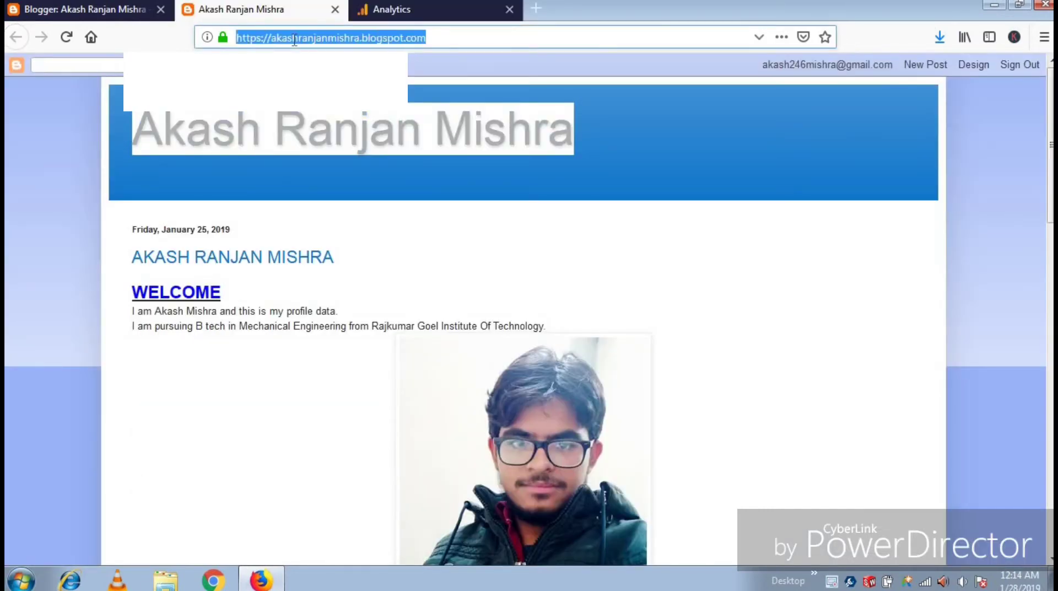
pyautogui.rightClick(294, 40)
pyautogui.click(317, 83)
pyautogui.click(404, 10)
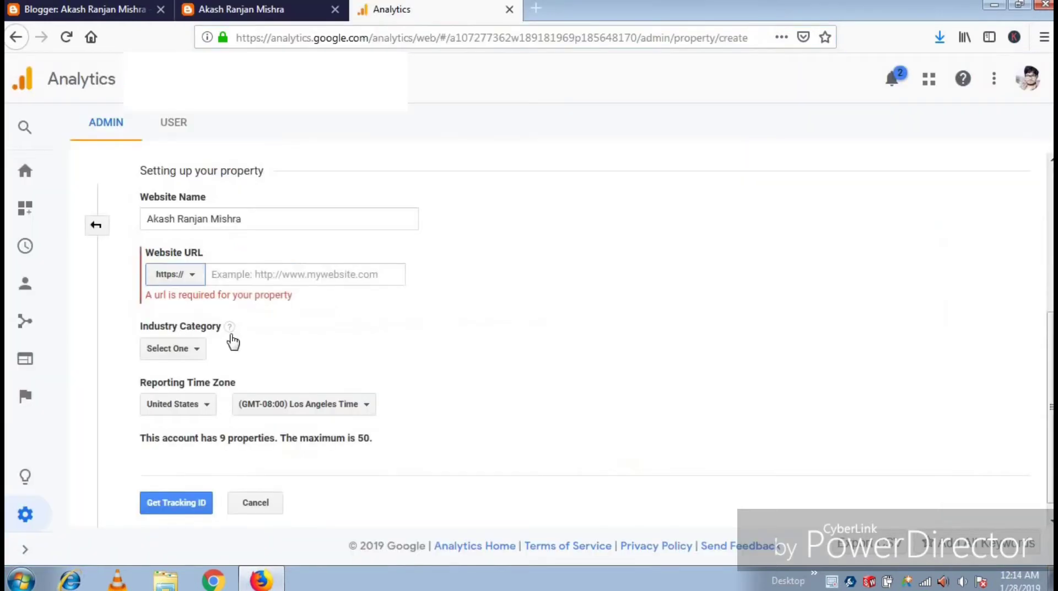
pyautogui.click(261, 278)
pyautogui.hotkey('ctrl', 'v')
pyautogui.press('BackSpace')
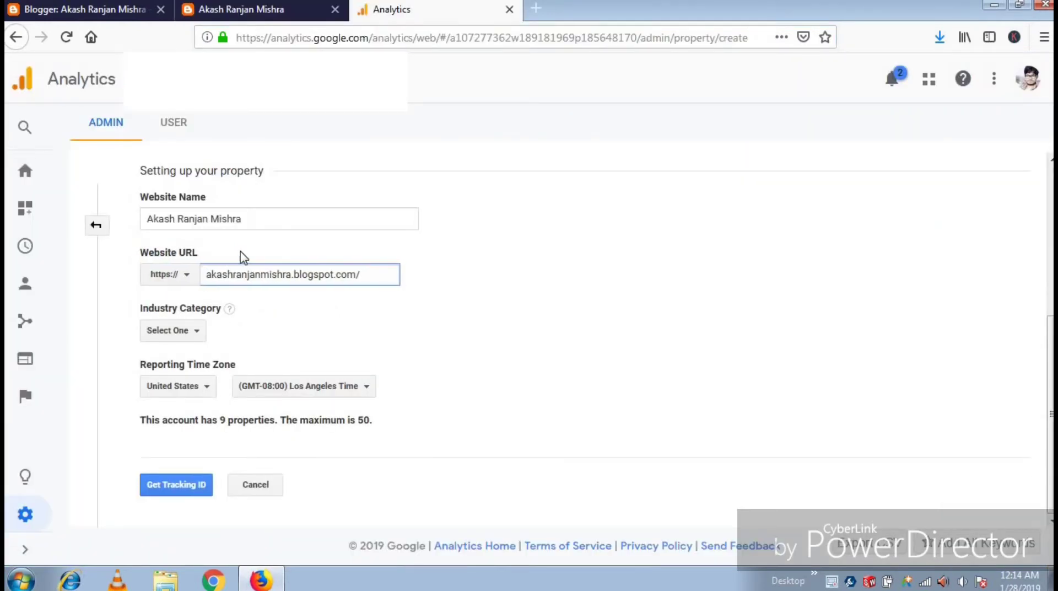
pyautogui.click(297, 300)
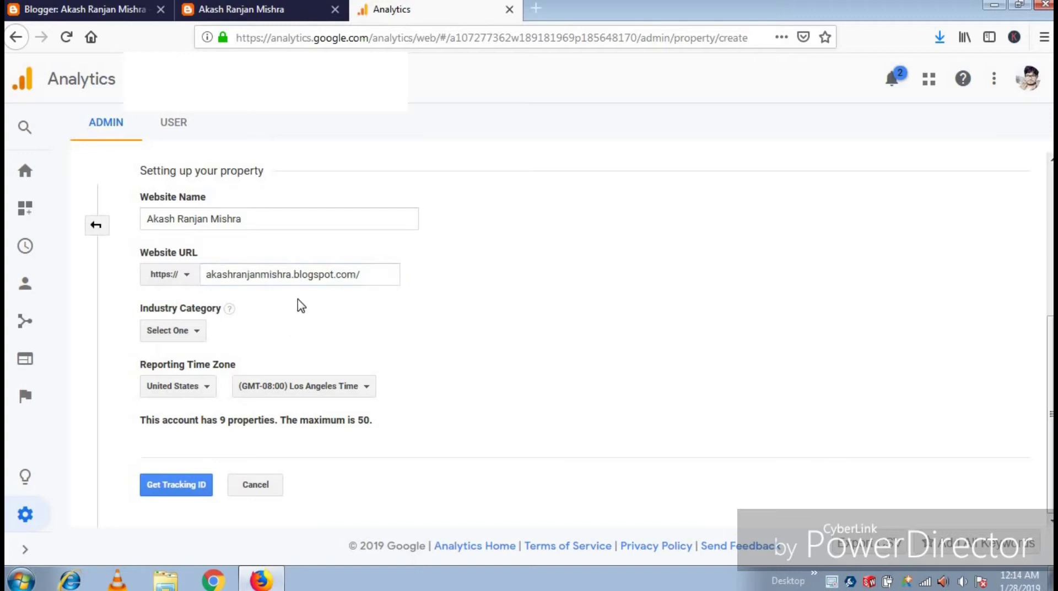
# Step: Set the property's industry category to People and Society and its reporting time zone country to India
pyautogui.click(195, 332)
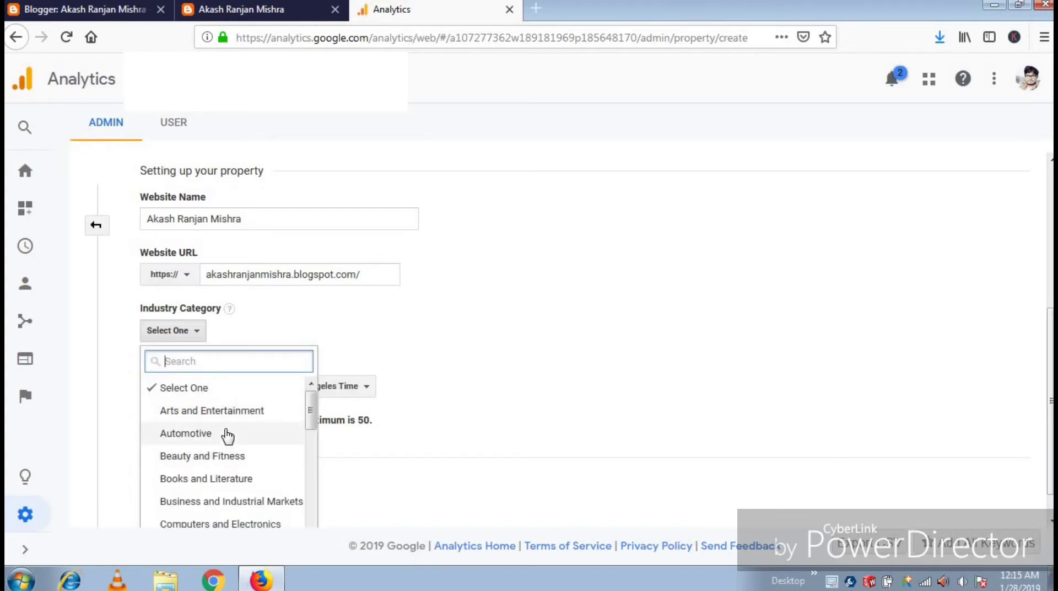
pyautogui.scroll(-5, 227, 435)
pyautogui.click(220, 512)
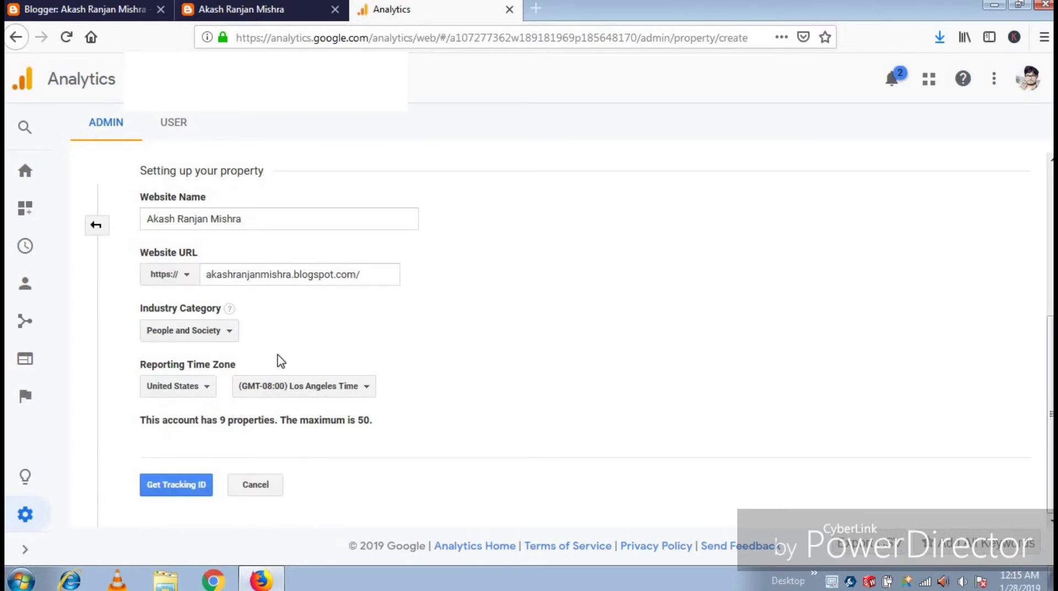
pyautogui.click(208, 389)
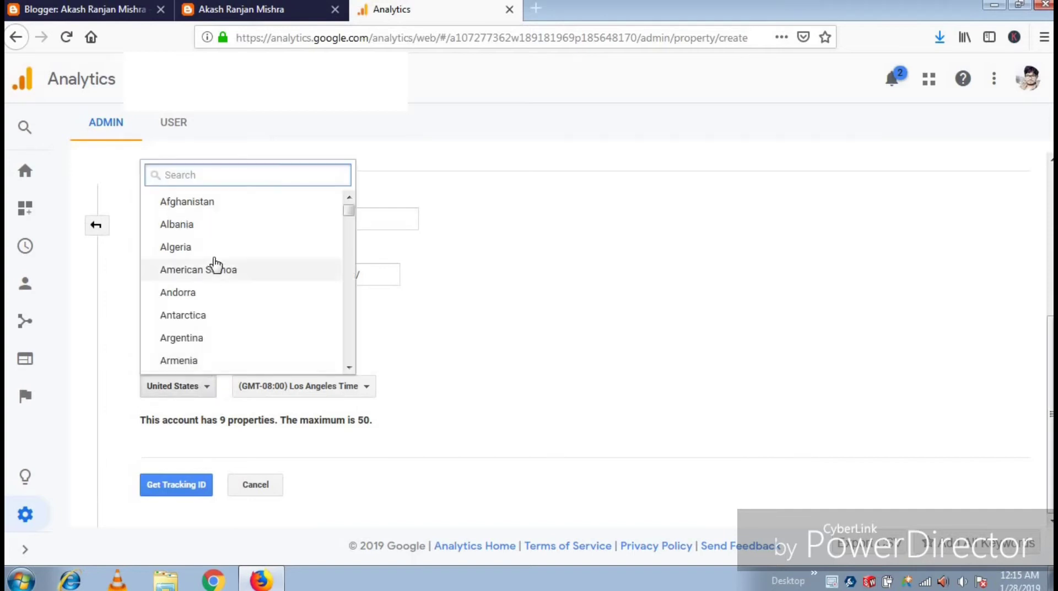
pyautogui.scroll(-5, 215, 266)
pyautogui.scroll(-10, 215, 266)
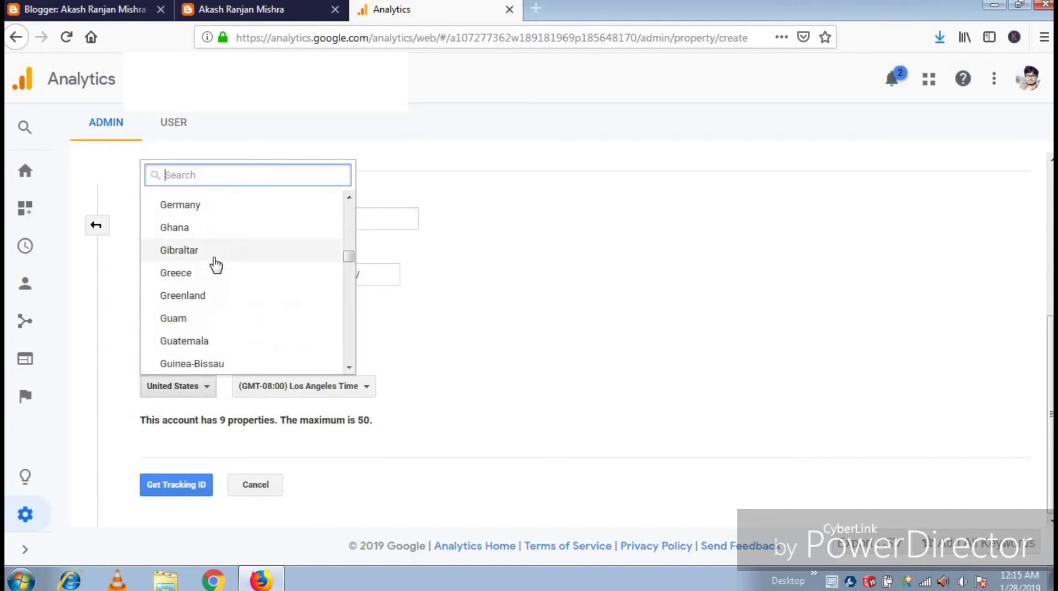
pyautogui.click(217, 244)
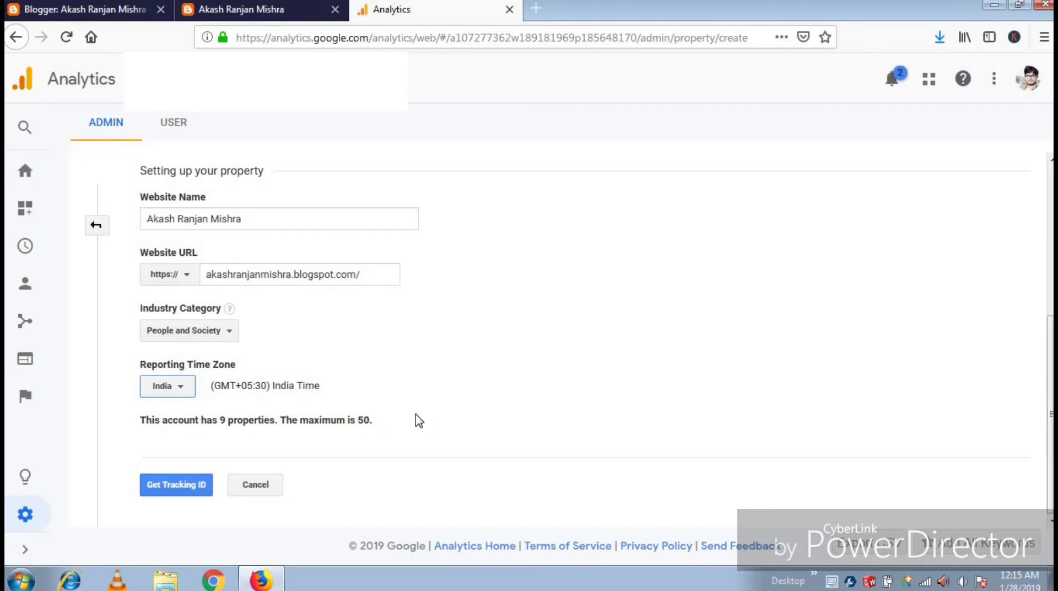
# Step: Submit the new property to get its tracking ID
pyautogui.click(159, 486)
pyautogui.click(195, 492)
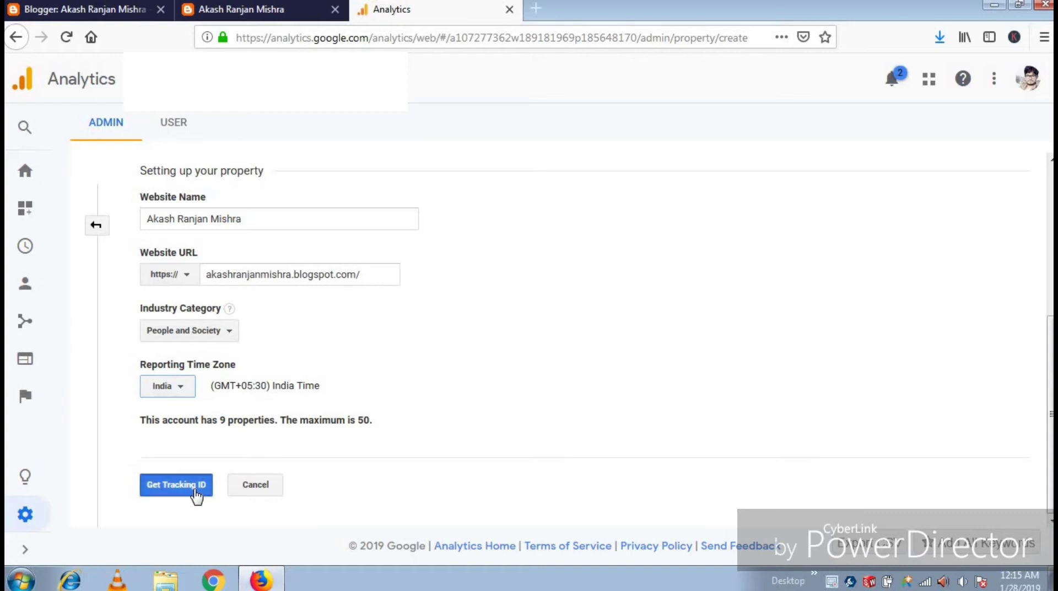
pyautogui.click(196, 489)
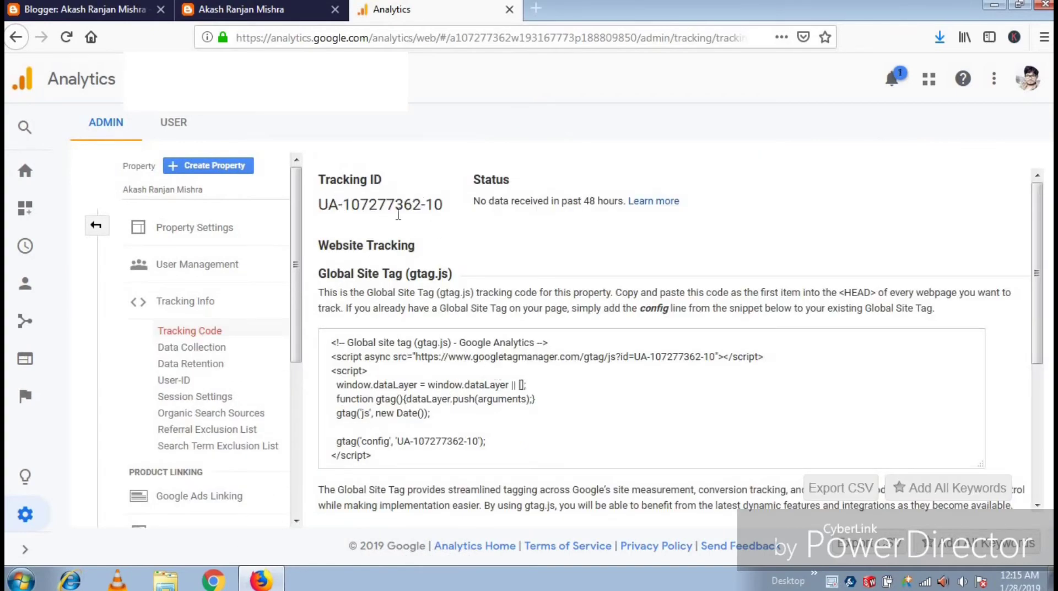
pyautogui.click(423, 404)
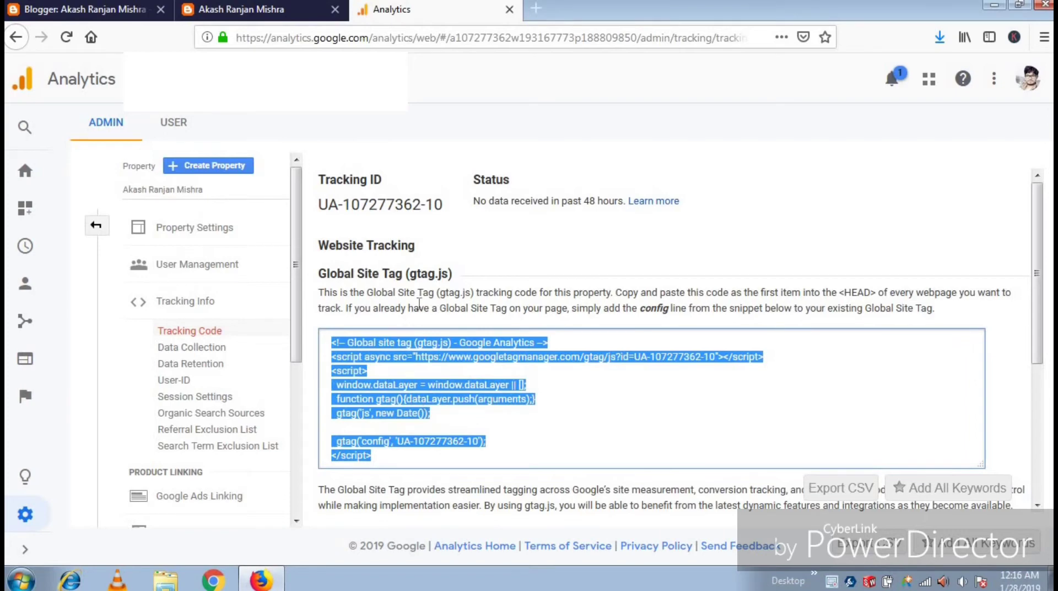
pyautogui.click(477, 285)
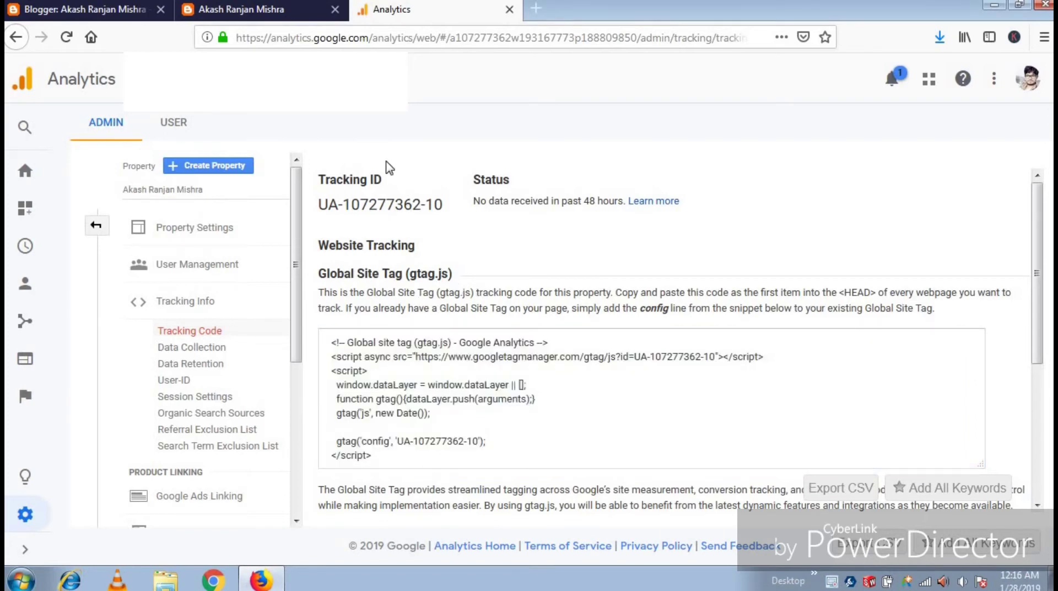
# Step: Switch to Blogger and open the blog's Other settings at the Analytics Web Property ID field
pyautogui.click(135, 9)
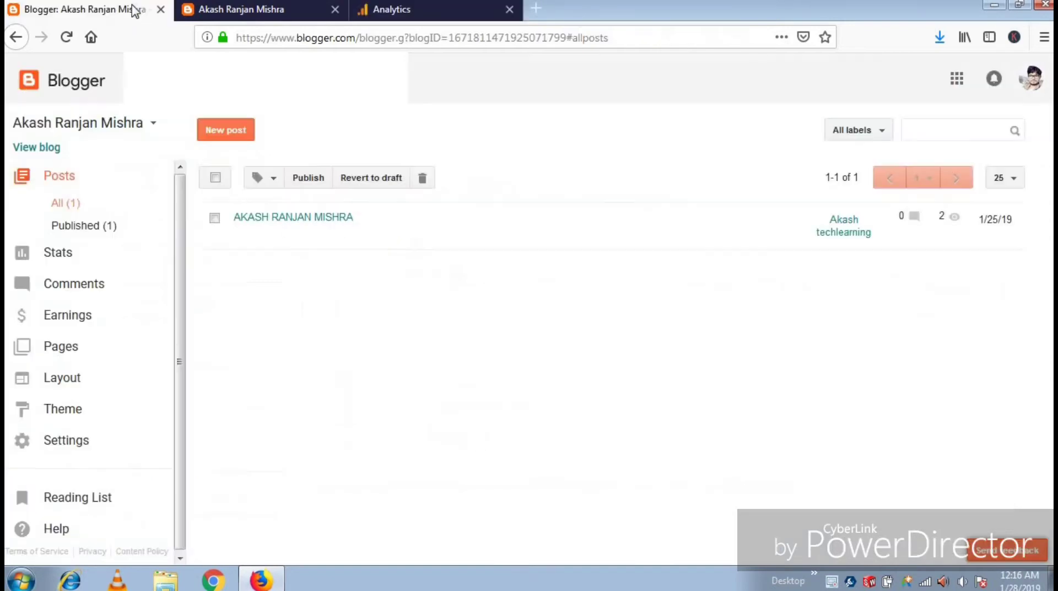
pyautogui.click(93, 441)
pyautogui.scroll(-3, 110, 475)
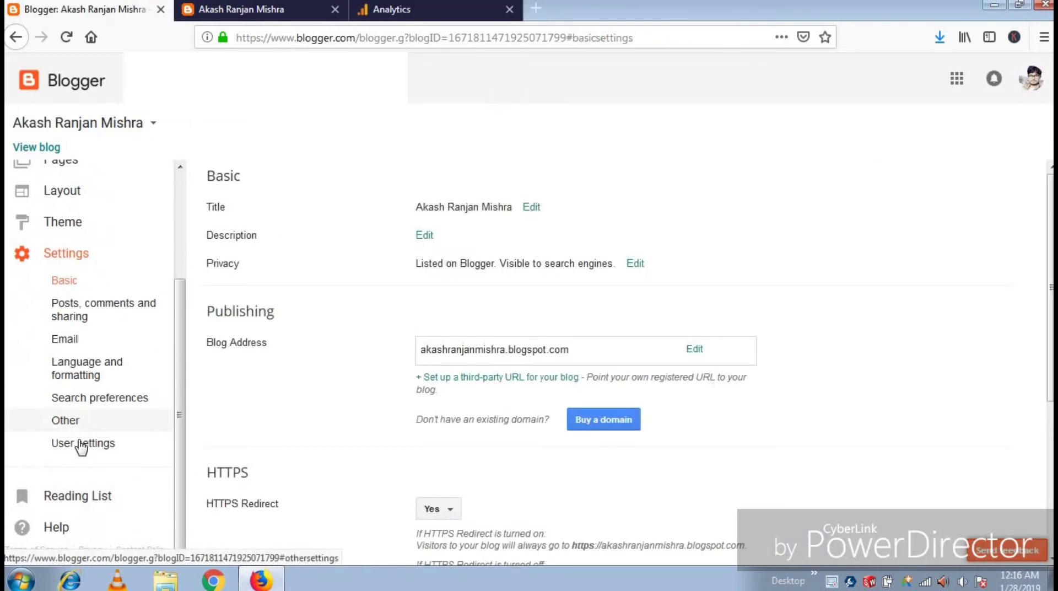
pyautogui.click(69, 420)
pyautogui.scroll(-3, 442, 417)
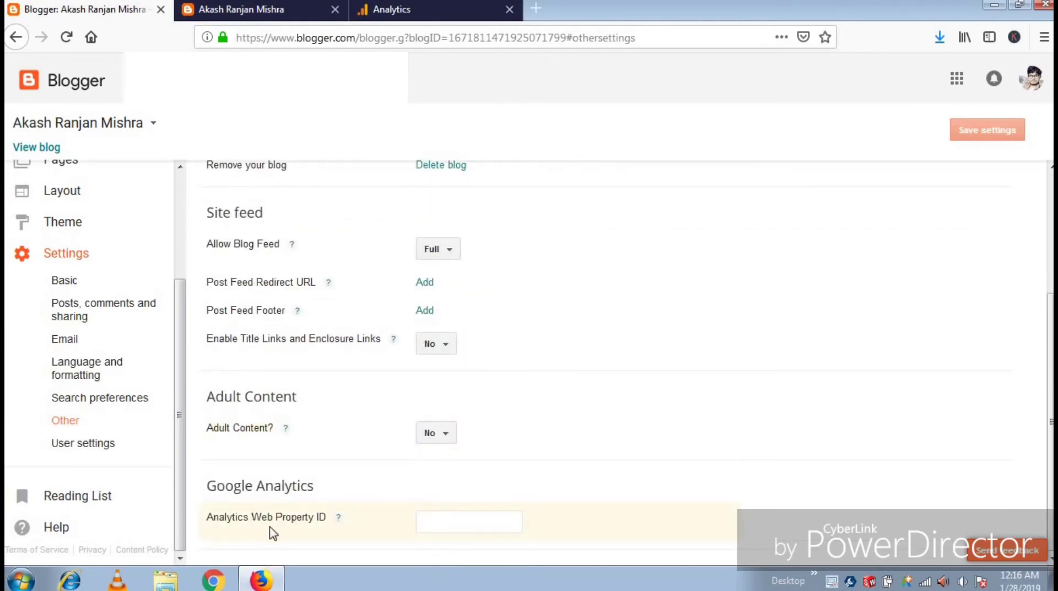
pyautogui.click(437, 522)
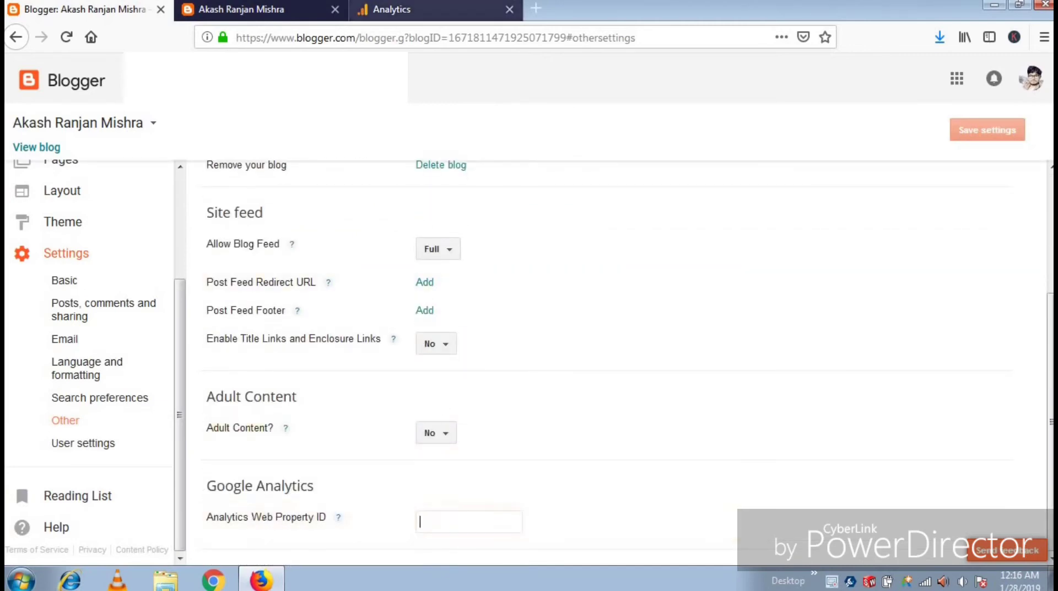
# Step: Copy the new property's tracking ID from Analytics into the blog's Analytics Web Property ID and save the settings
pyautogui.click(420, 10)
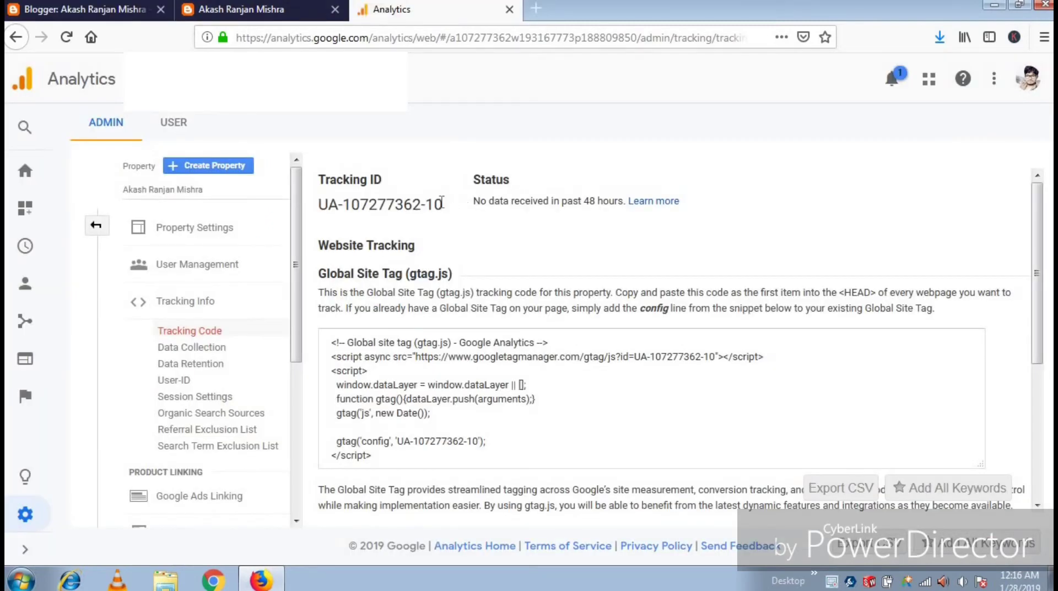
pyautogui.moveTo(442, 204); pyautogui.dragTo(319, 205)
pyautogui.rightClick(362, 231)
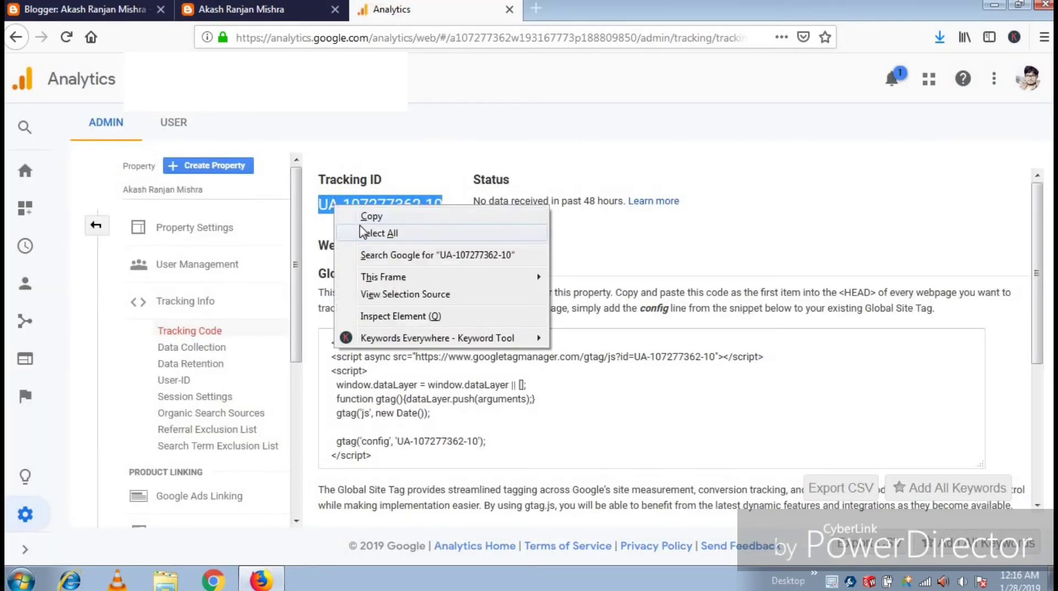
pyautogui.click(371, 216)
pyautogui.click(83, 9)
pyautogui.rightClick(452, 519)
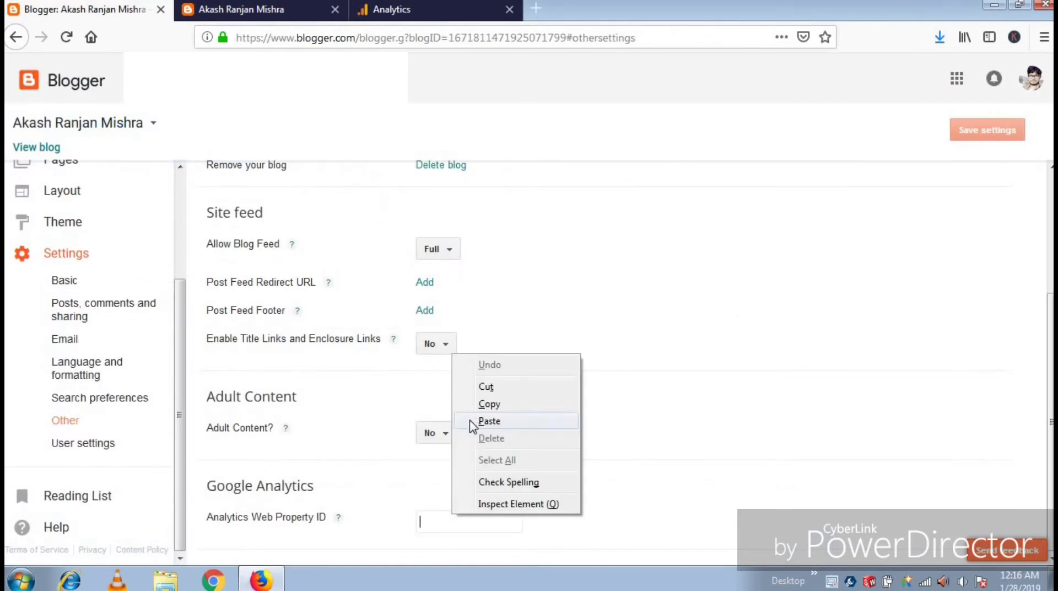
pyautogui.click(489, 421)
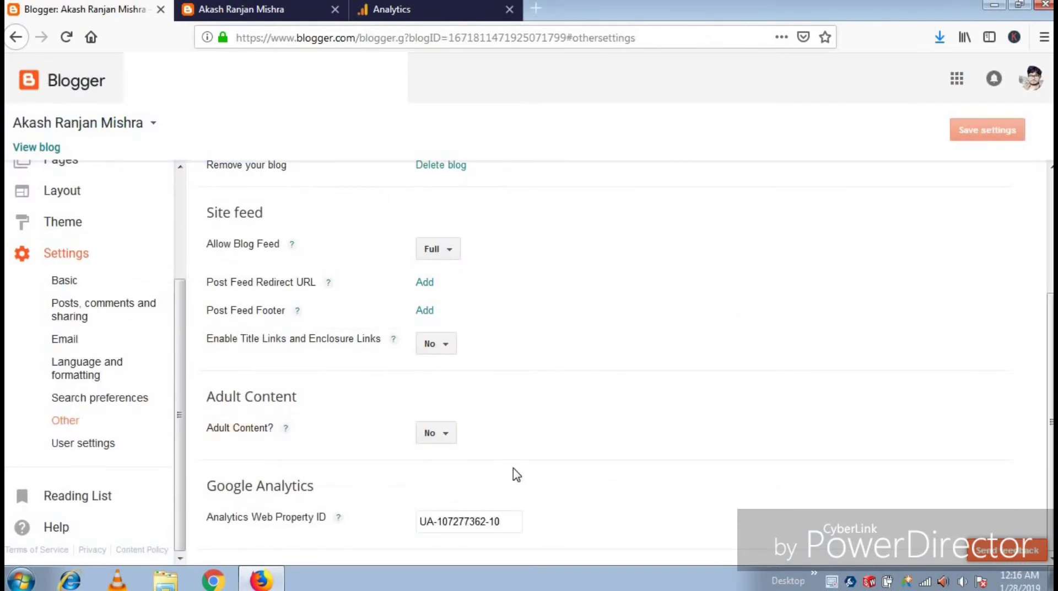
pyautogui.click(991, 130)
# Step: Reload the Blogger dashboard and return to the list of all the blog's posts
pyautogui.click(66, 36)
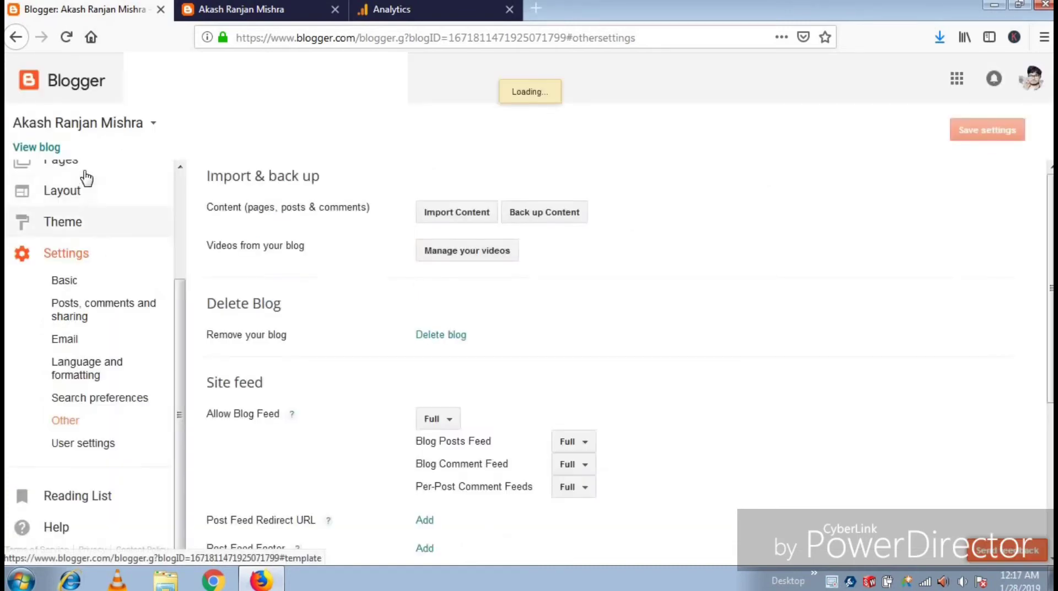
pyautogui.scroll(3, 88, 204)
pyautogui.click(78, 182)
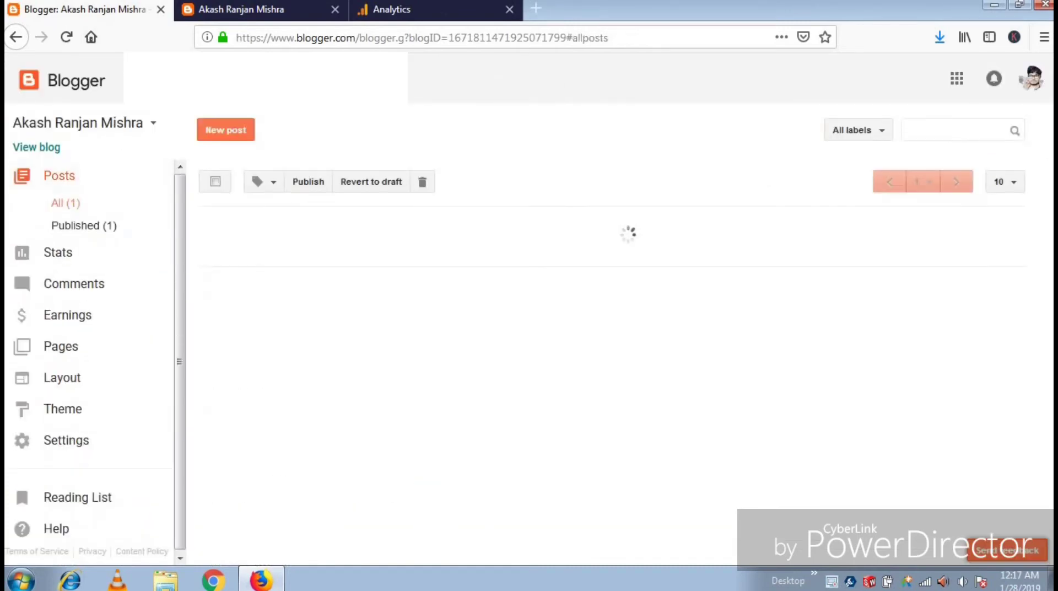
# Step: Check the active users on the Google Analytics home overview and compare with the open blog page
pyautogui.click(402, 10)
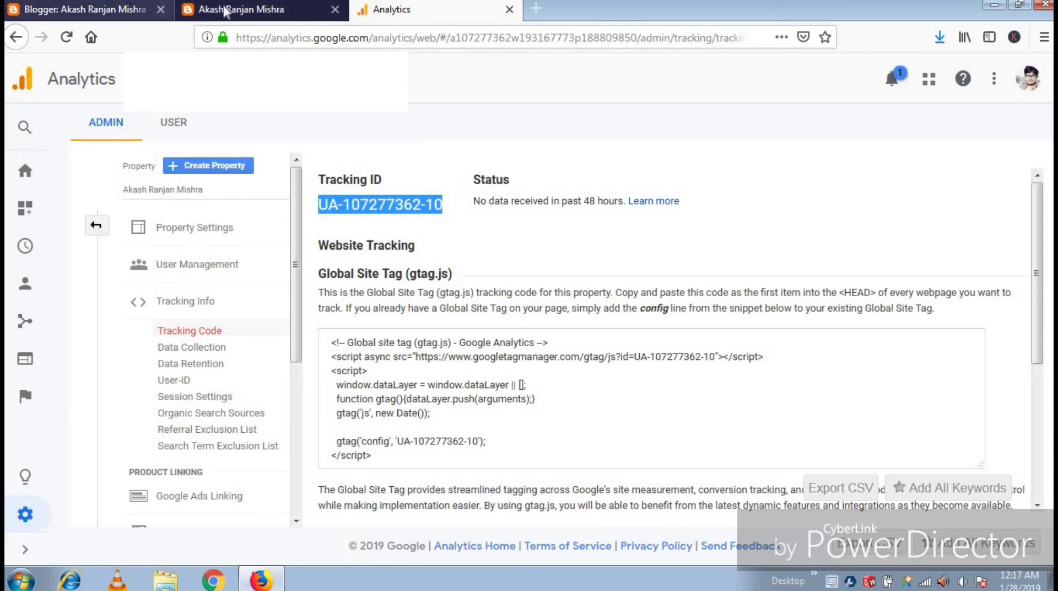
pyautogui.click(24, 170)
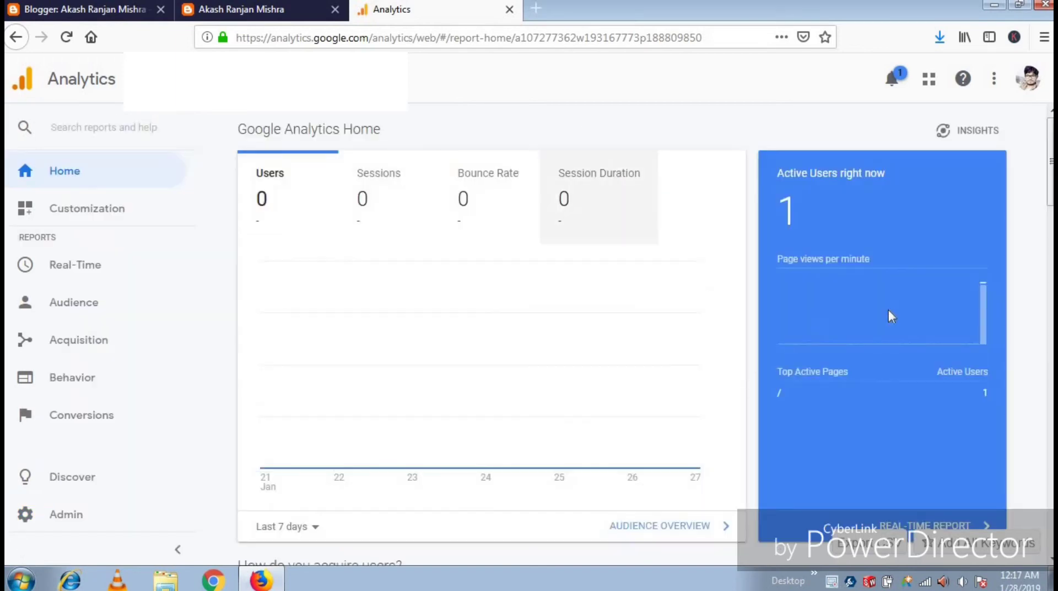
pyautogui.click(248, 9)
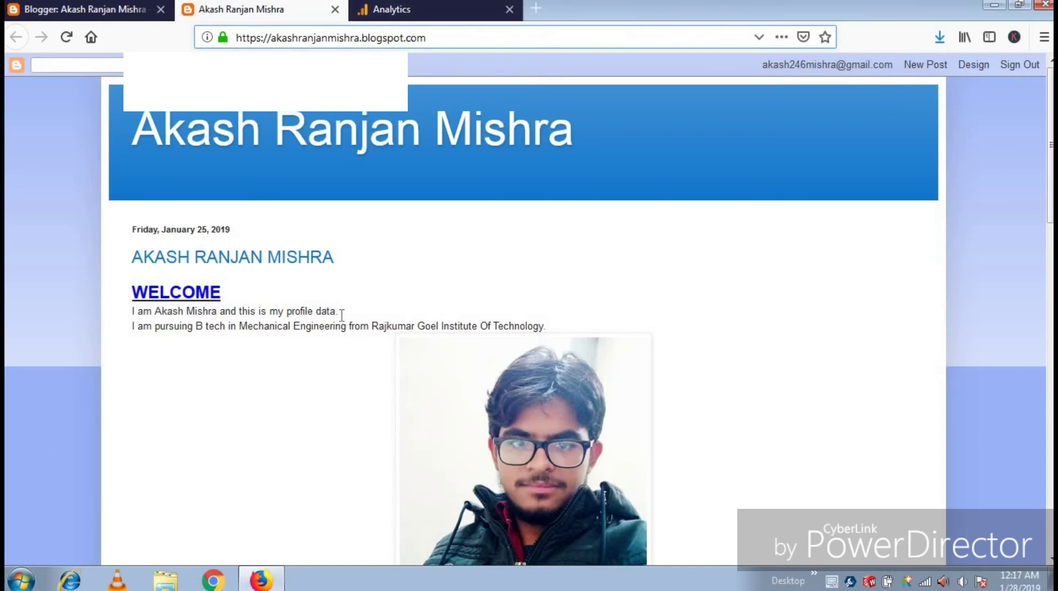
pyautogui.click(391, 10)
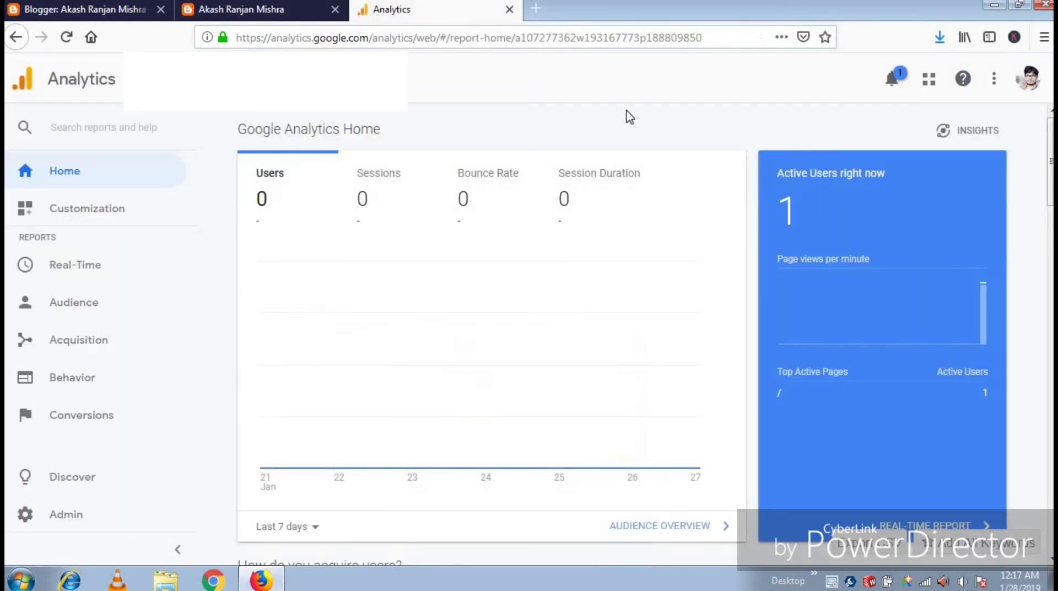